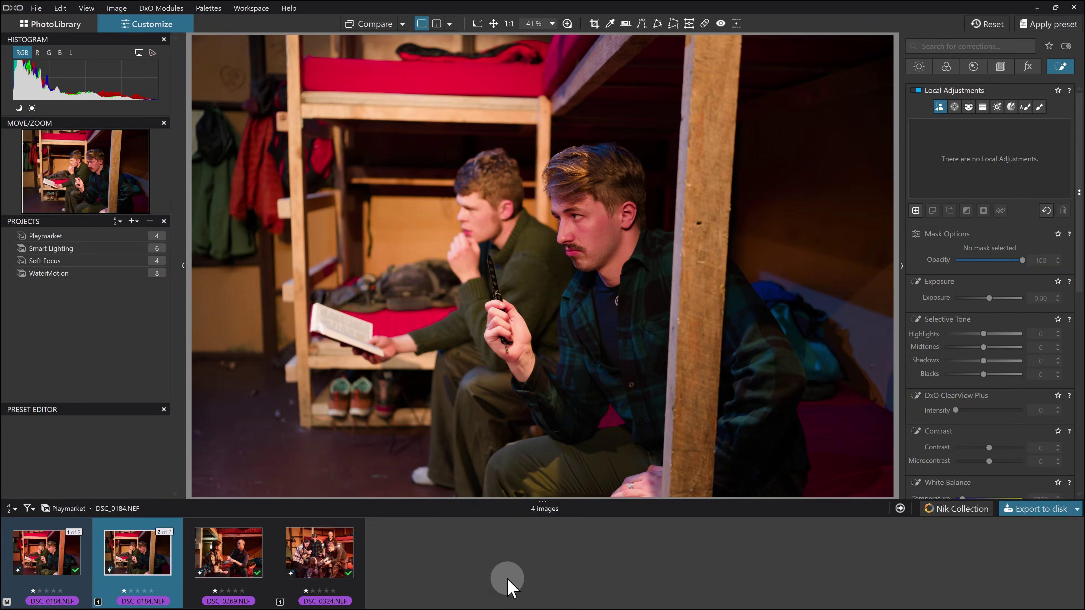
Step: Compare the photo against the unedited original, then return to the corrected version
click(370, 25)
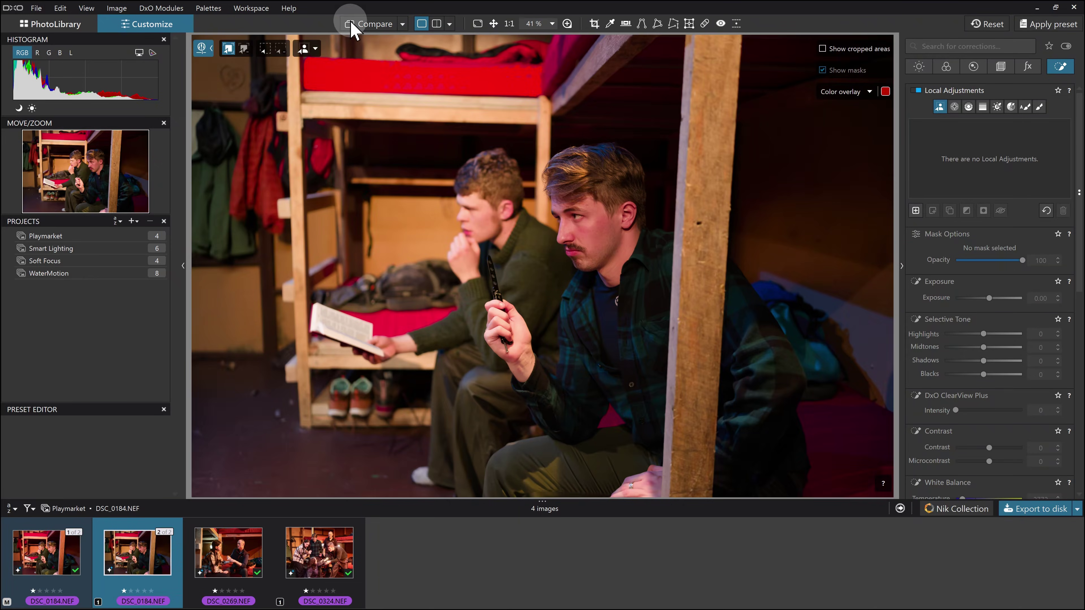
click(370, 24)
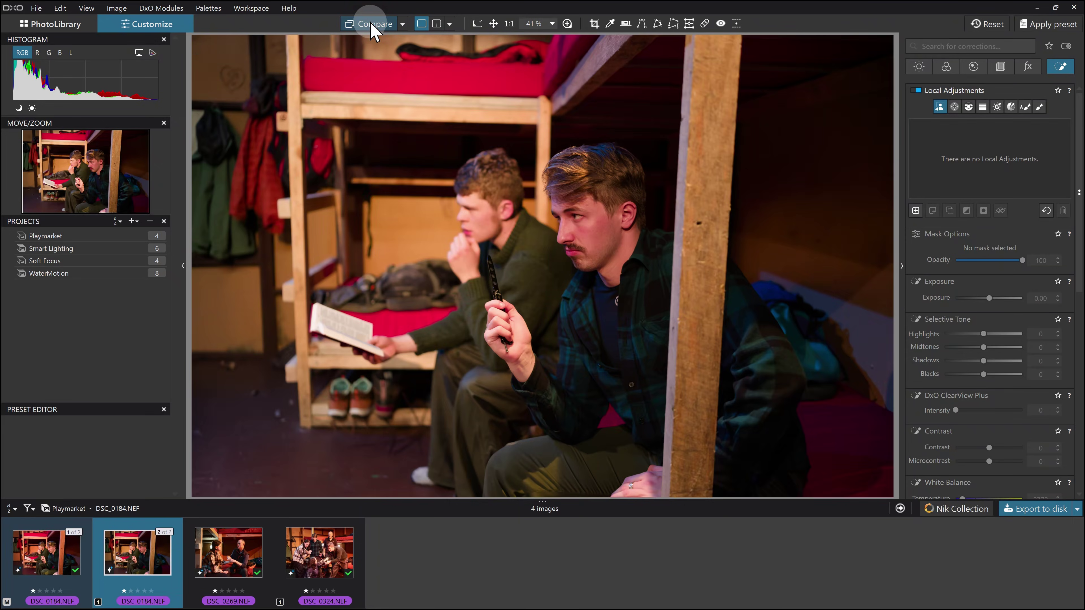
key(Escape)
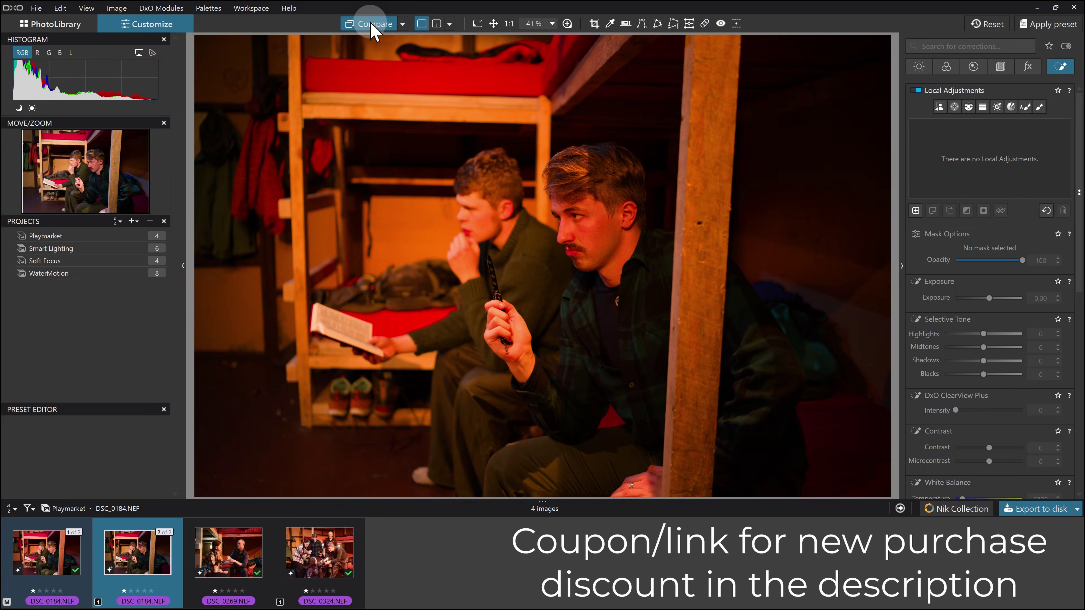
click(369, 23)
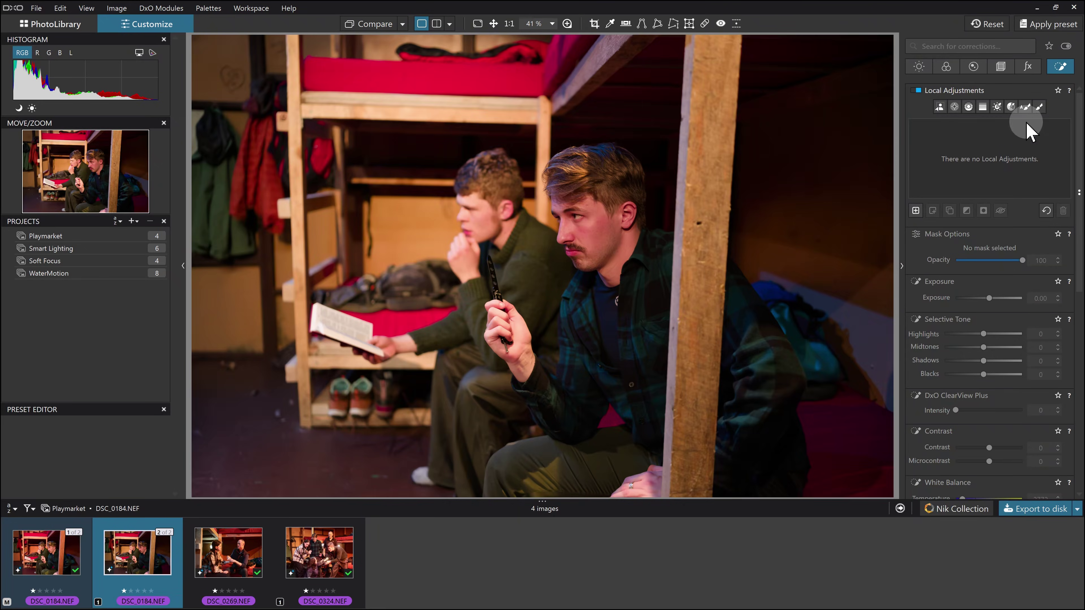
Step: Create an AI Subject mask covering both seated men and the top bunk's mattress
click(940, 107)
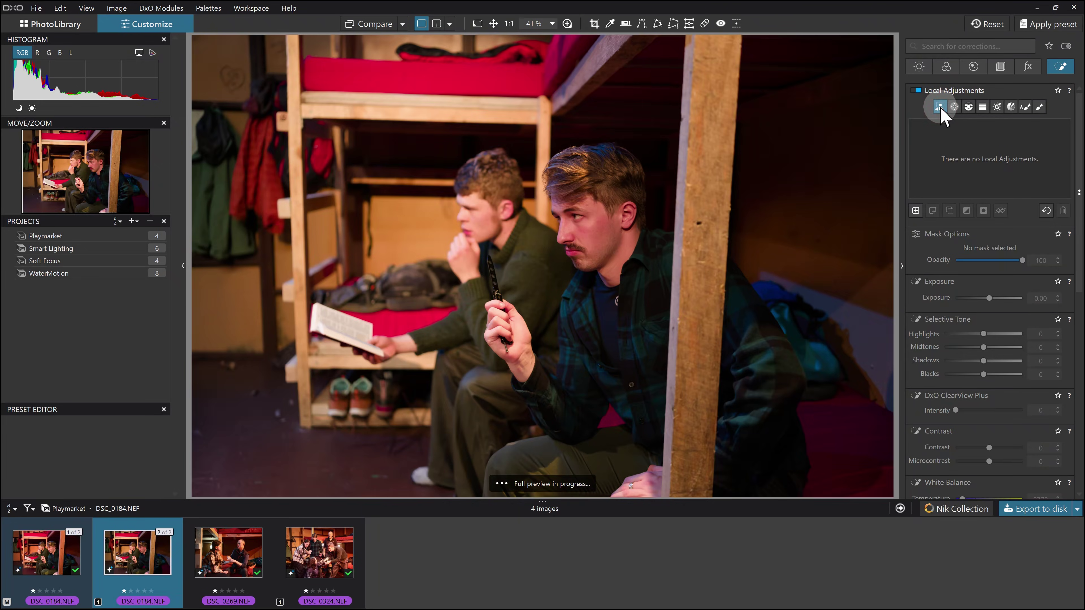
click(939, 107)
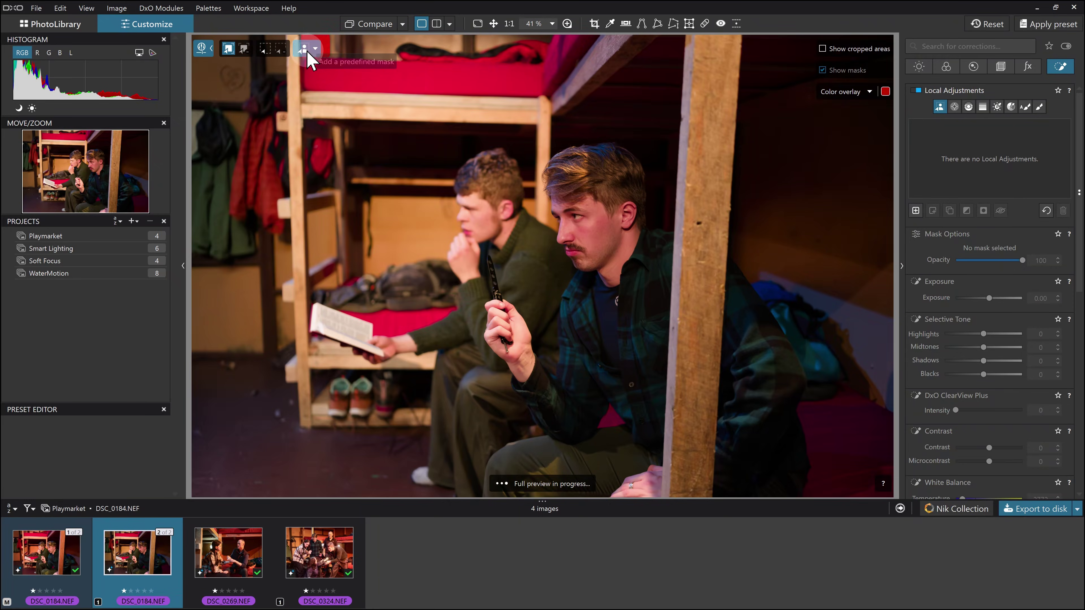
click(316, 50)
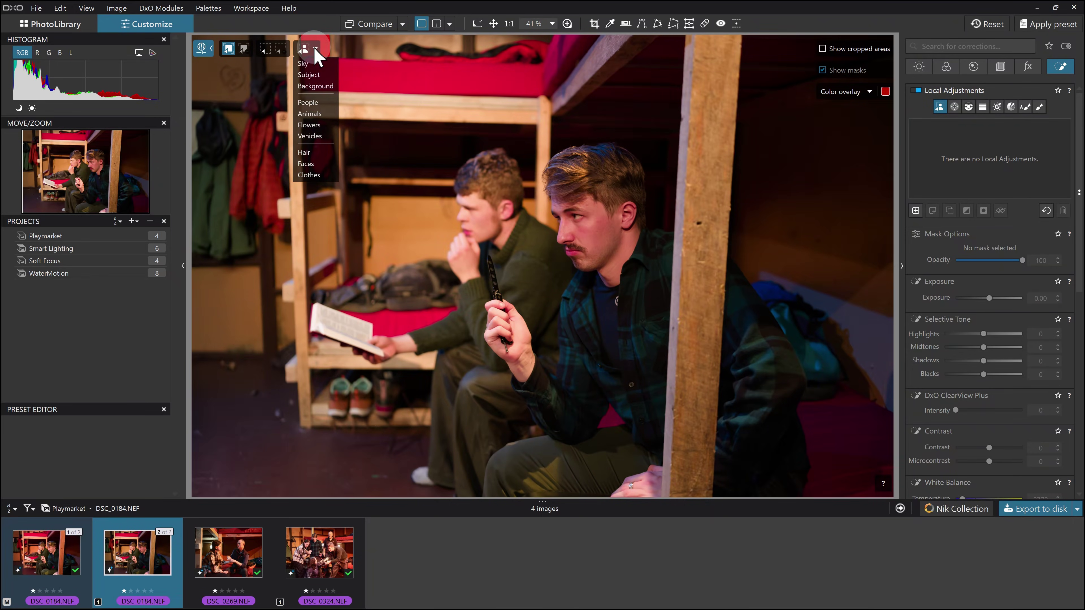
click(308, 74)
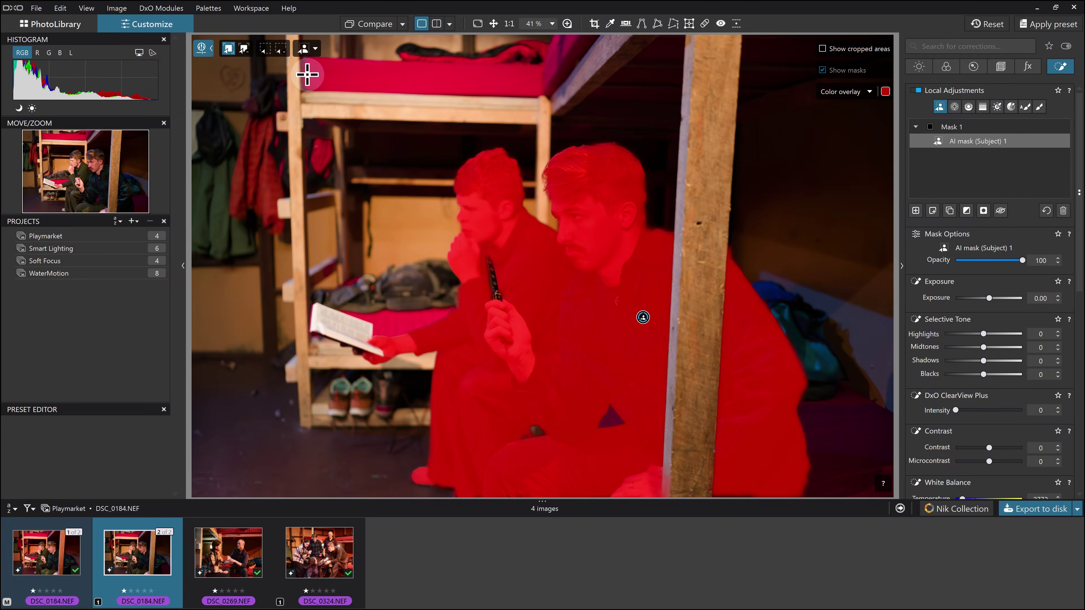
click(303, 77)
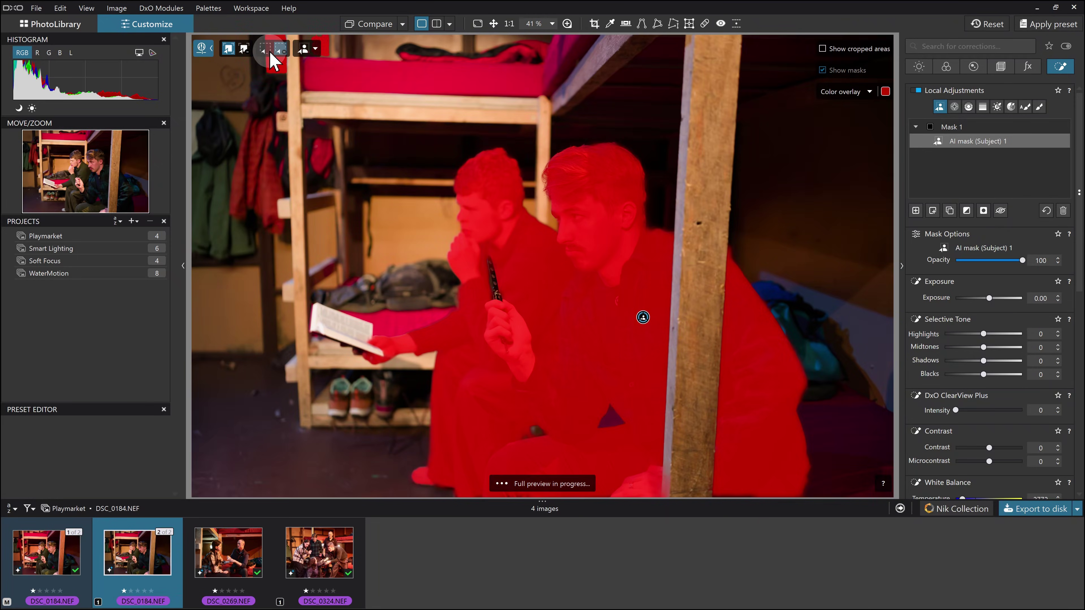
Step: Subtract the left reading man from the mask with a rectangle around him
click(280, 49)
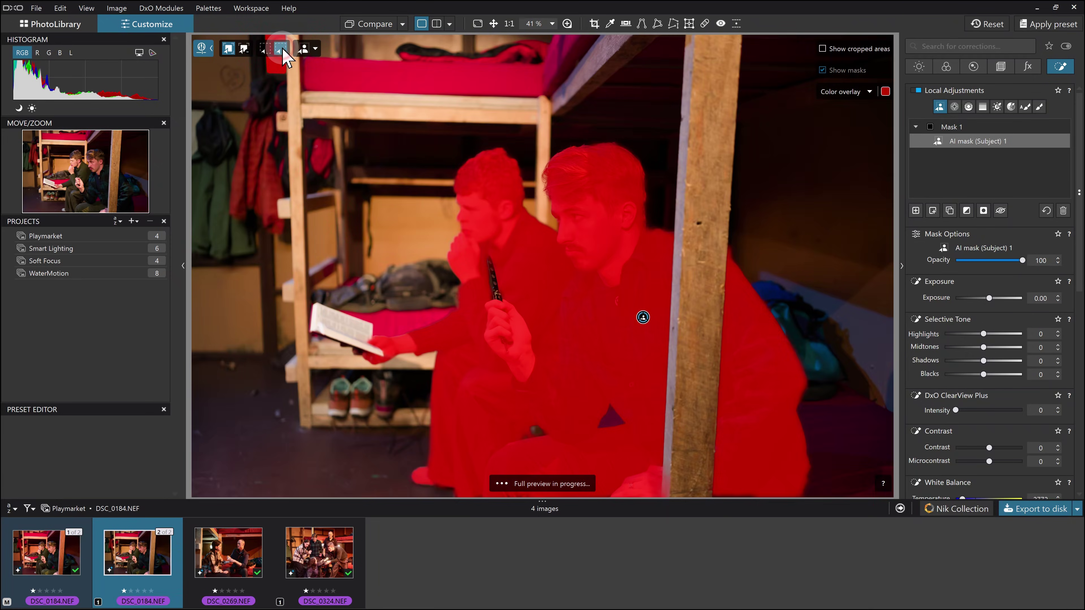
drag(326, 134, 588, 496)
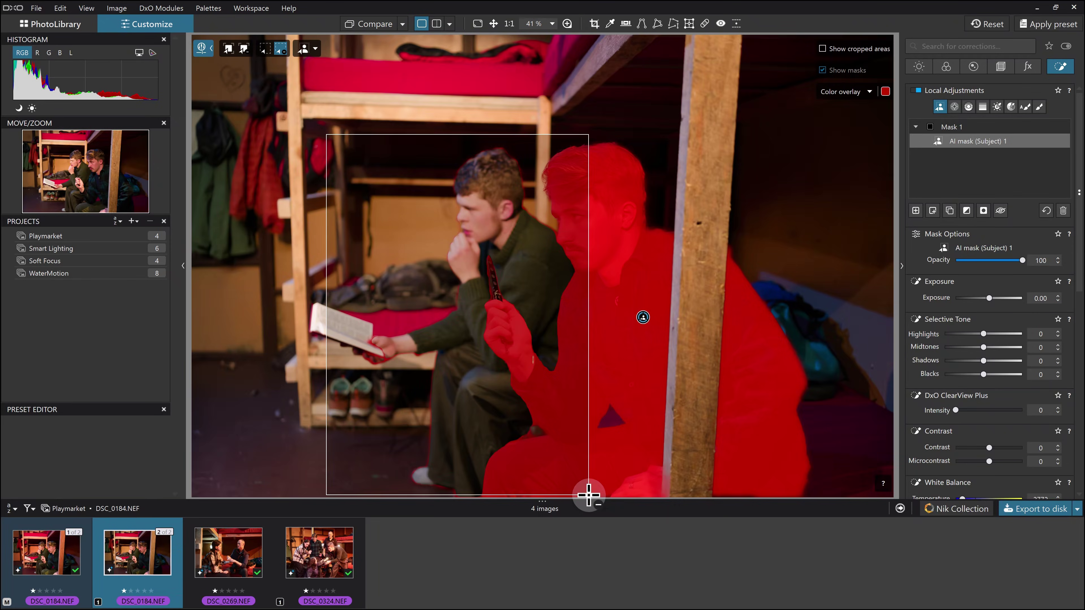
drag(589, 496, 588, 494)
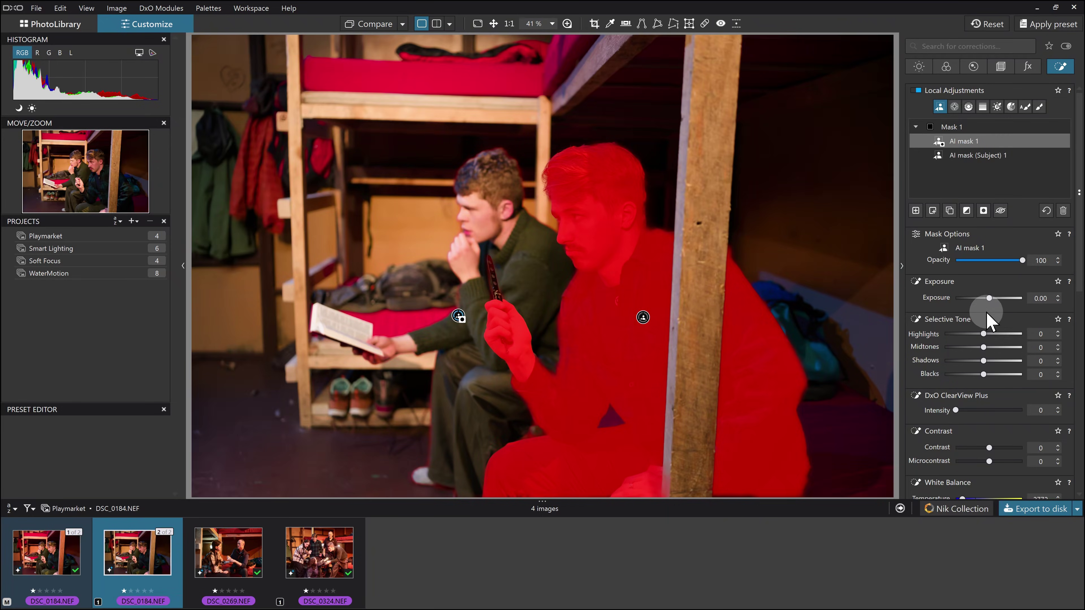
Step: Raise Mask 1's Exposure to 0.73 to brighten the foreground man
drag(988, 298, 996, 299)
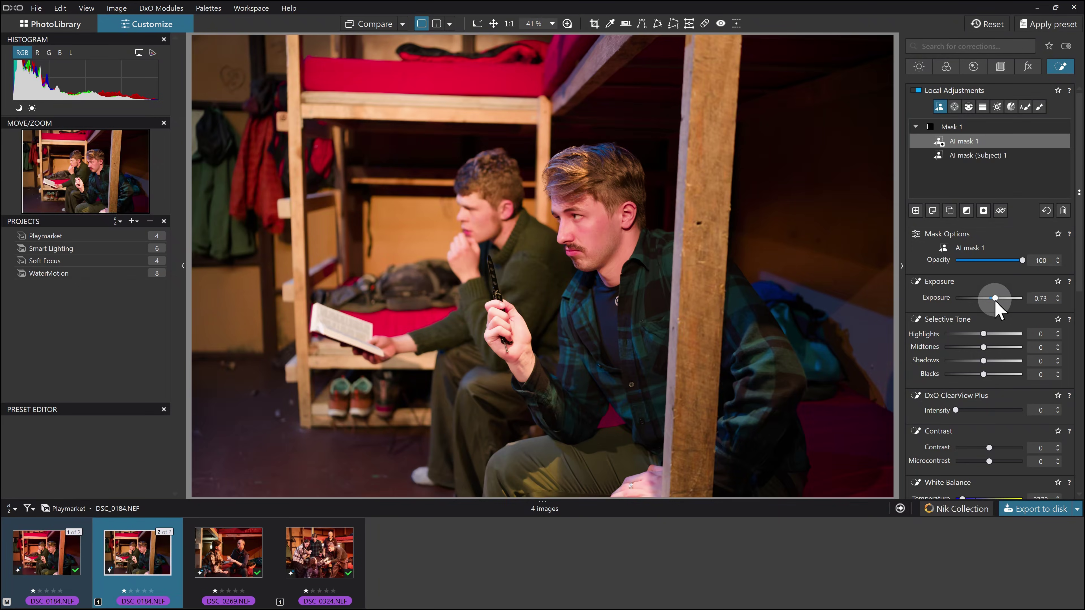
mouse_move(678, 322)
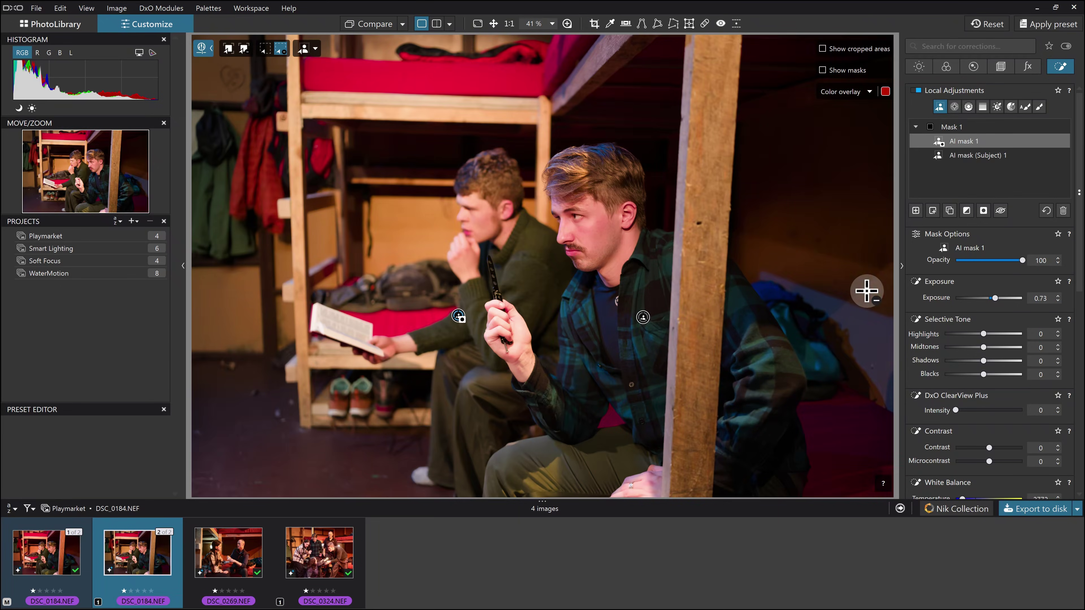
Step: Inspect the AI Subject mask and AI mask 1 subtraction, then reselect the whole Mask 1
click(931, 212)
click(947, 127)
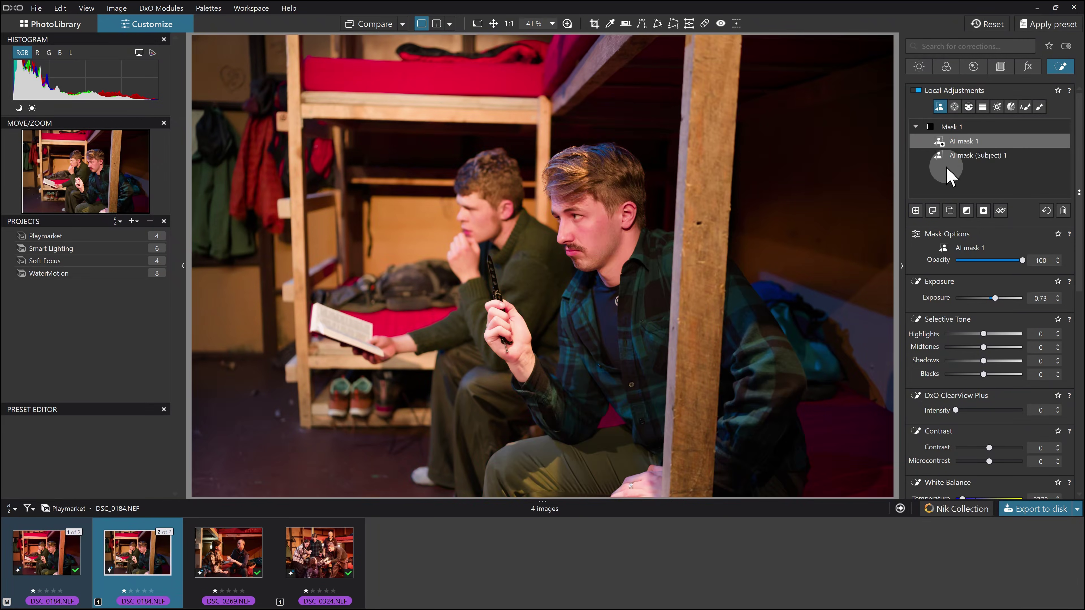
click(941, 142)
click(967, 127)
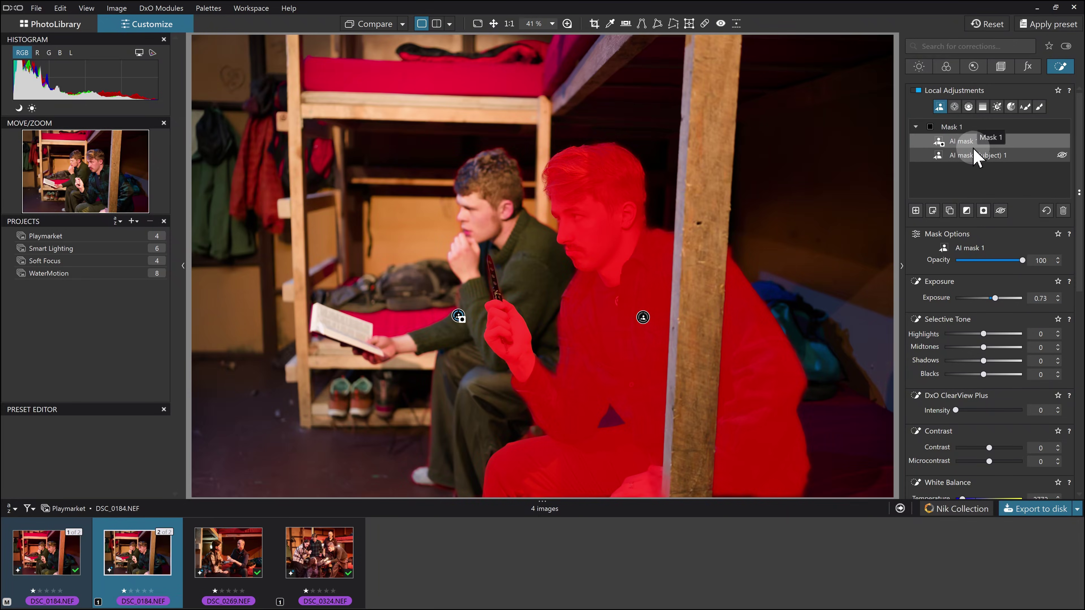
click(964, 150)
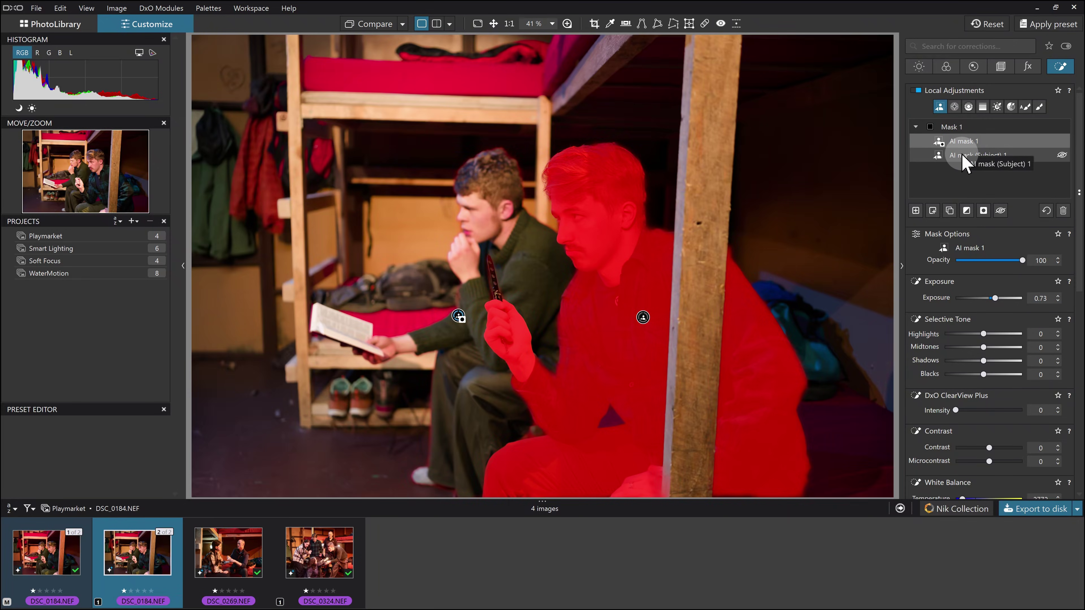
click(961, 156)
click(956, 143)
click(977, 145)
click(966, 141)
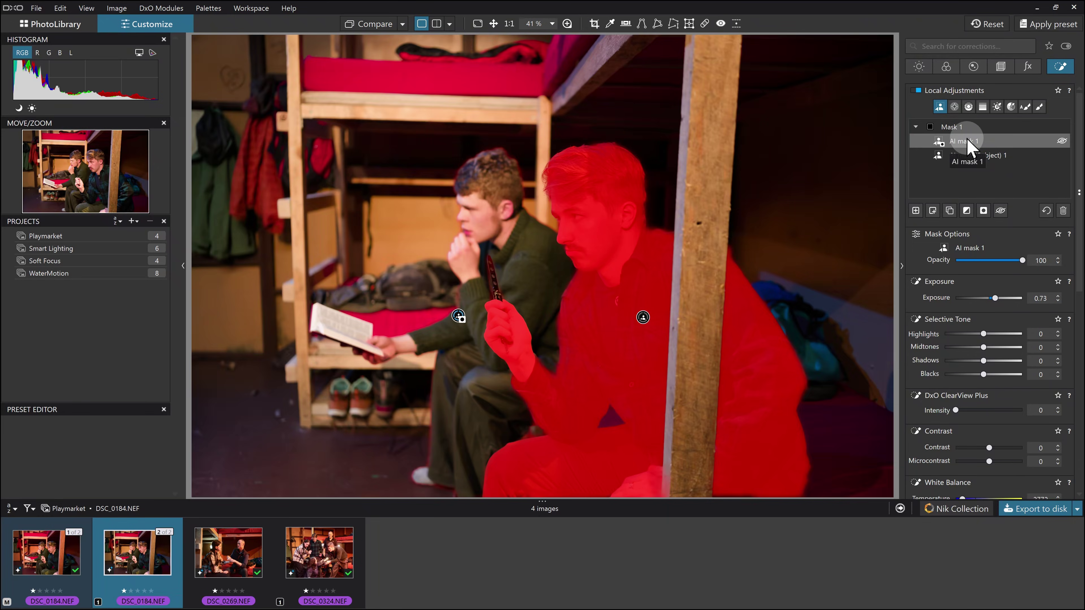
click(955, 125)
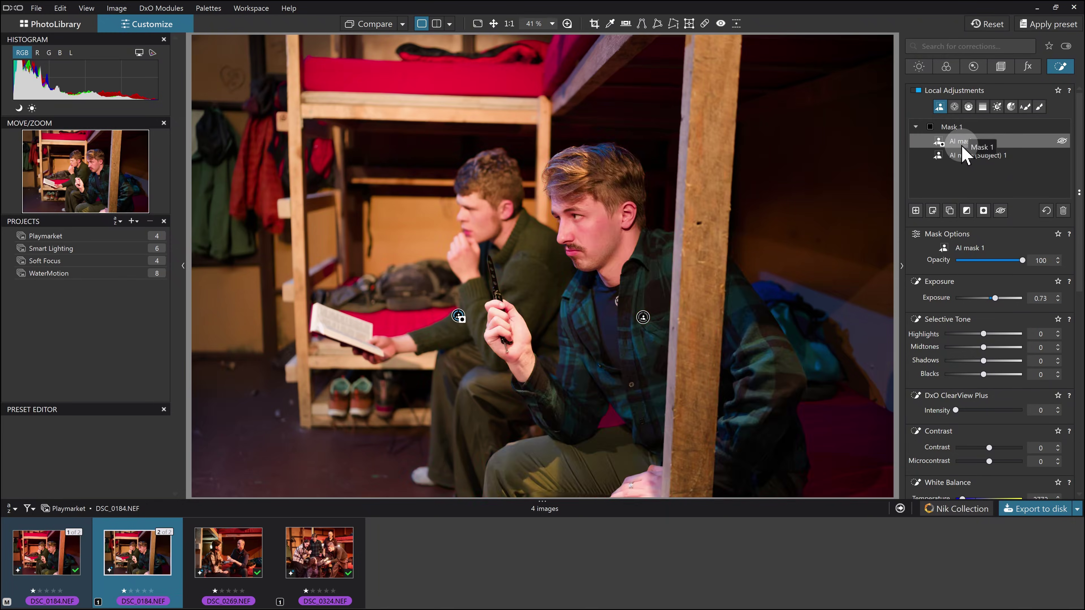
click(950, 129)
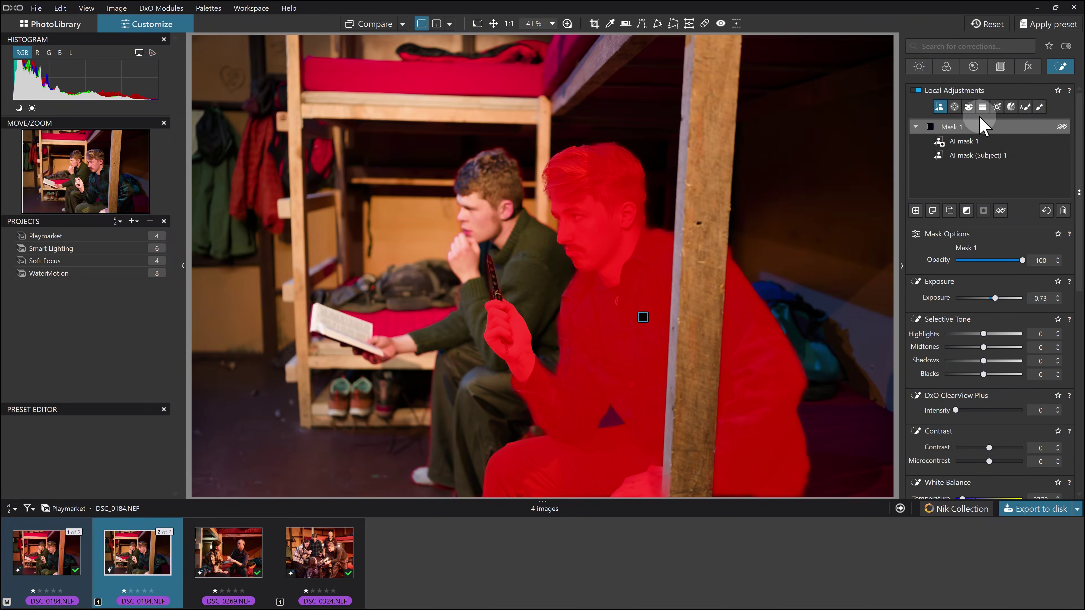
Step: Add a graduated filter fading toward the left man, leaving Invert shape off
click(982, 107)
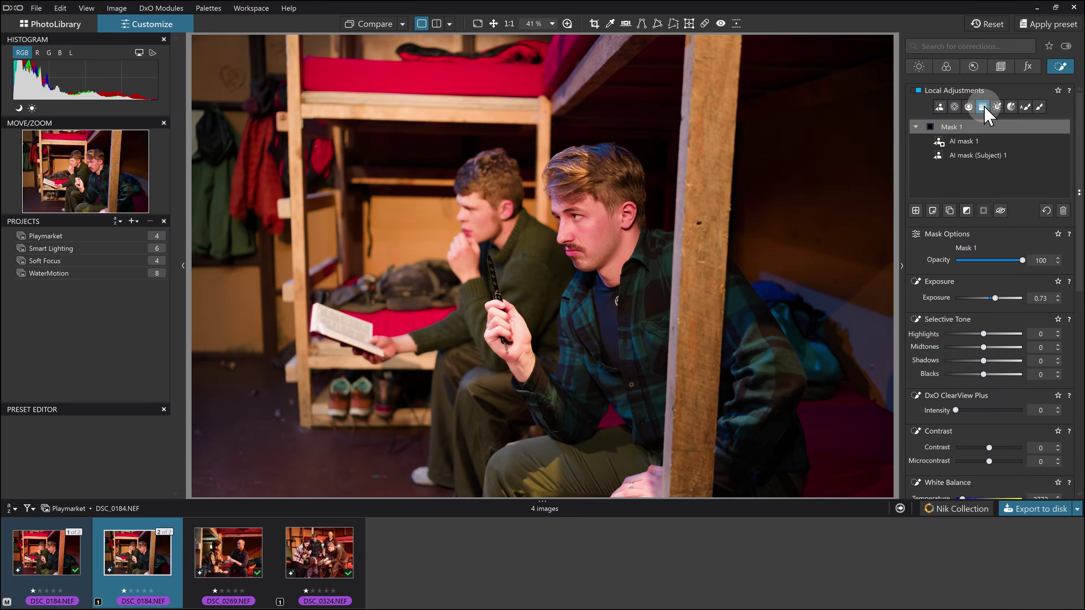
drag(801, 247, 655, 248)
drag(559, 239, 495, 247)
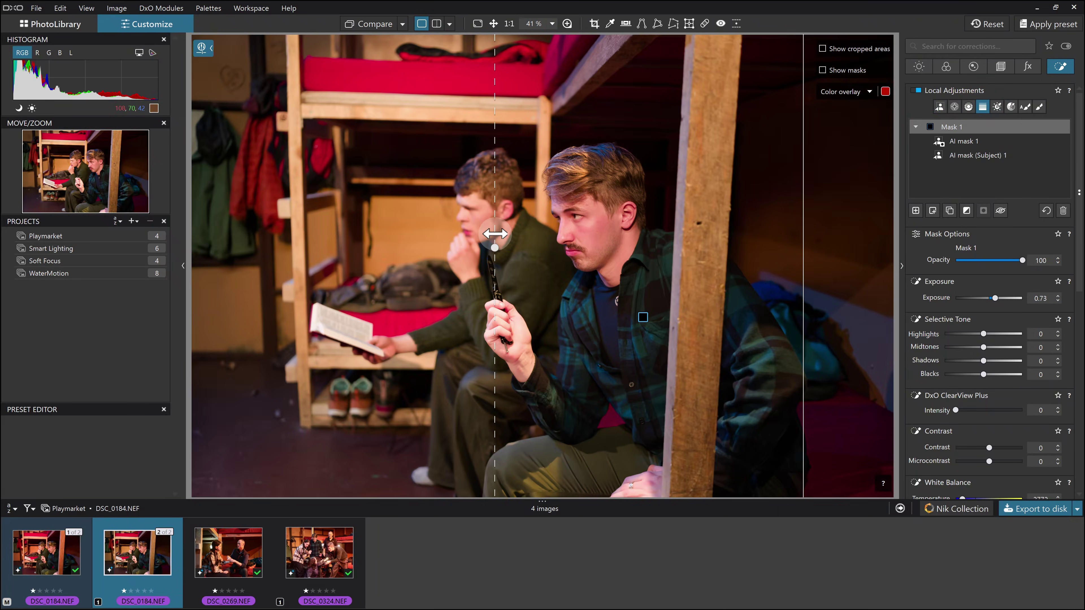
drag(803, 247, 772, 247)
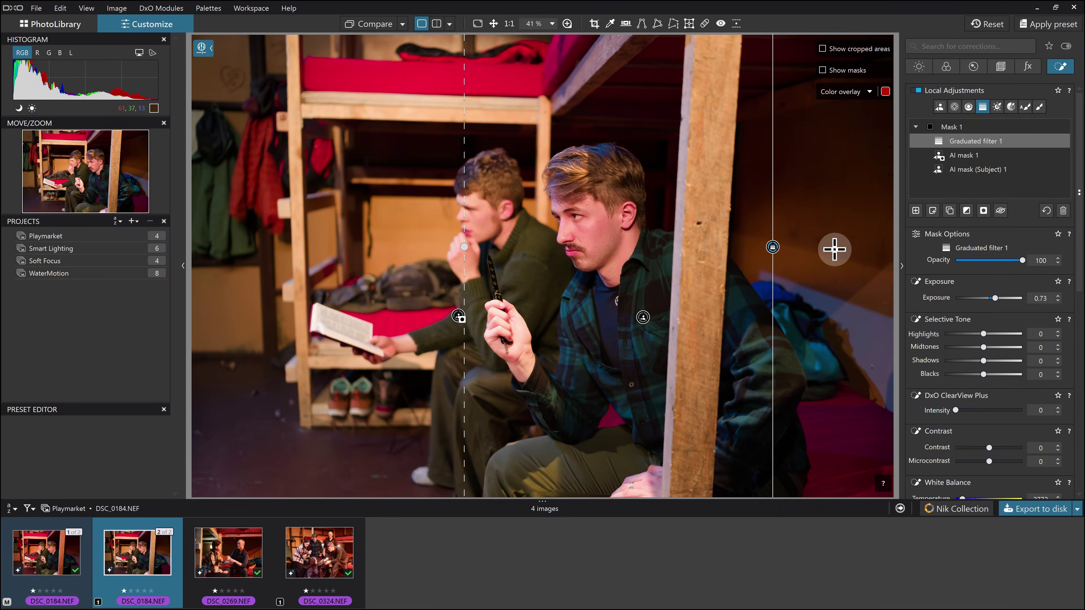
click(983, 215)
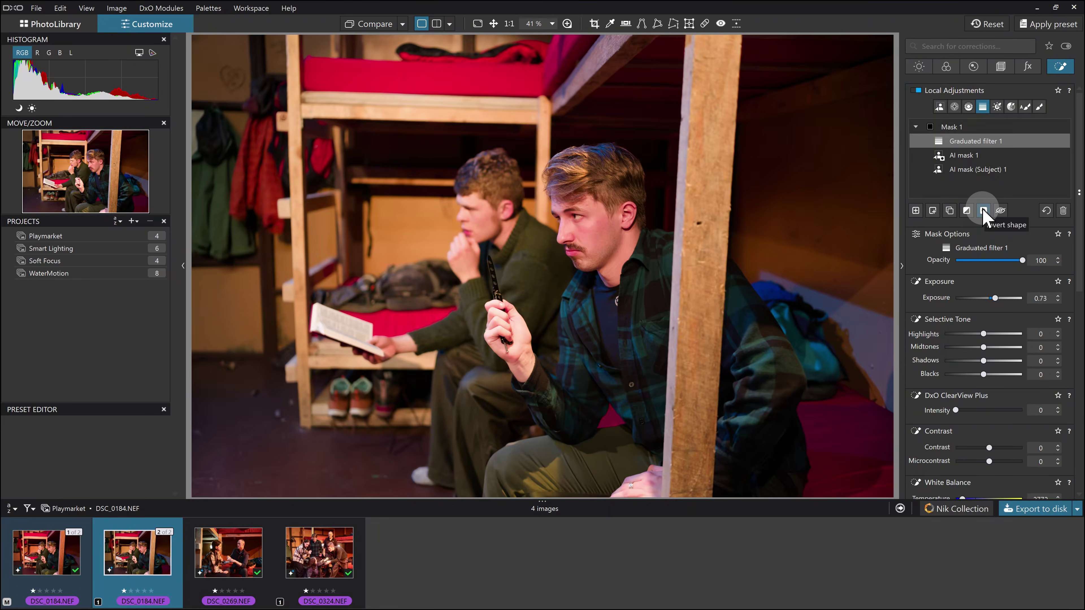
click(984, 210)
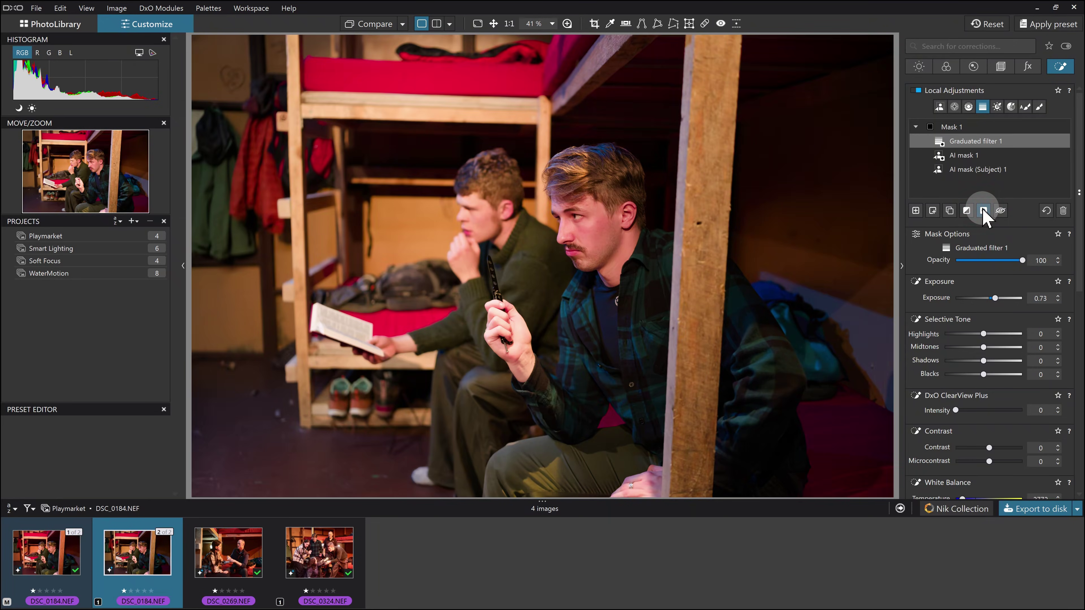
Step: Move the graduated filter's full-effect edge left onto the wooden post
drag(774, 251, 731, 252)
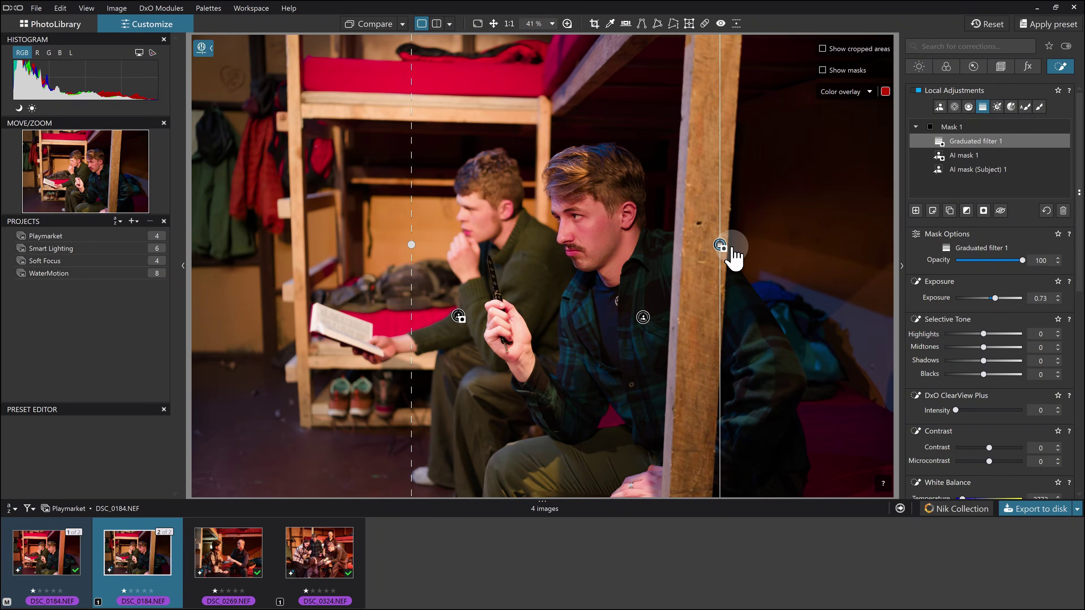